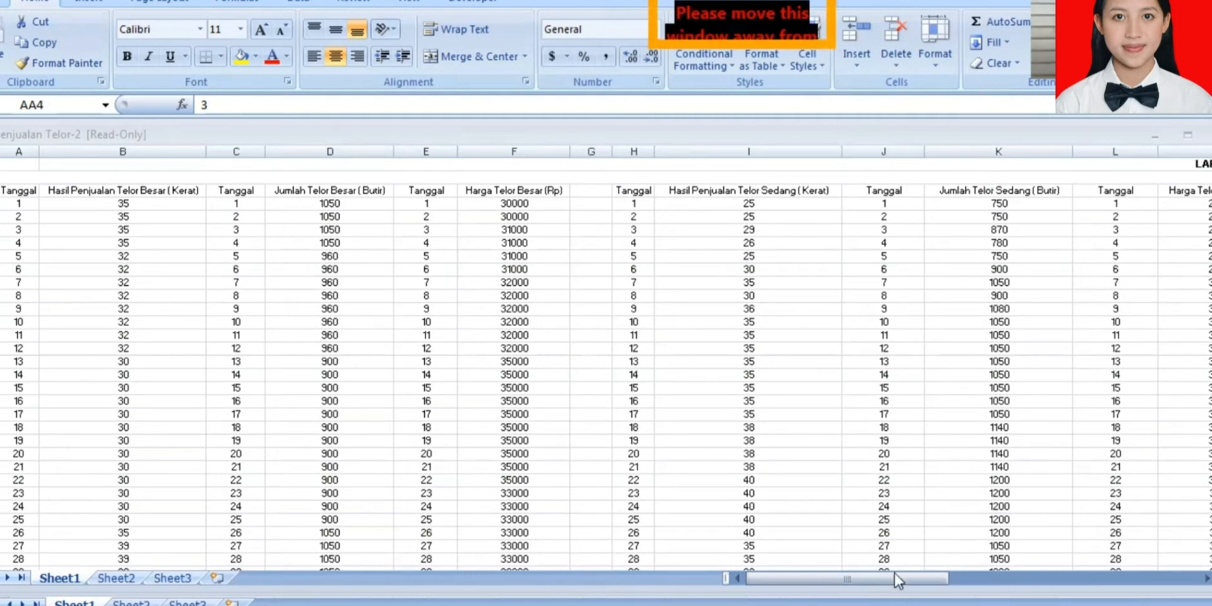
- Review the September 2021 egg sales table, covering sales, quantities, prices, daily profit and egg type columns for all sizes
{"action": "left_click_drag", "start_coordinate": [938, 579], "coordinate": [962, 575]}
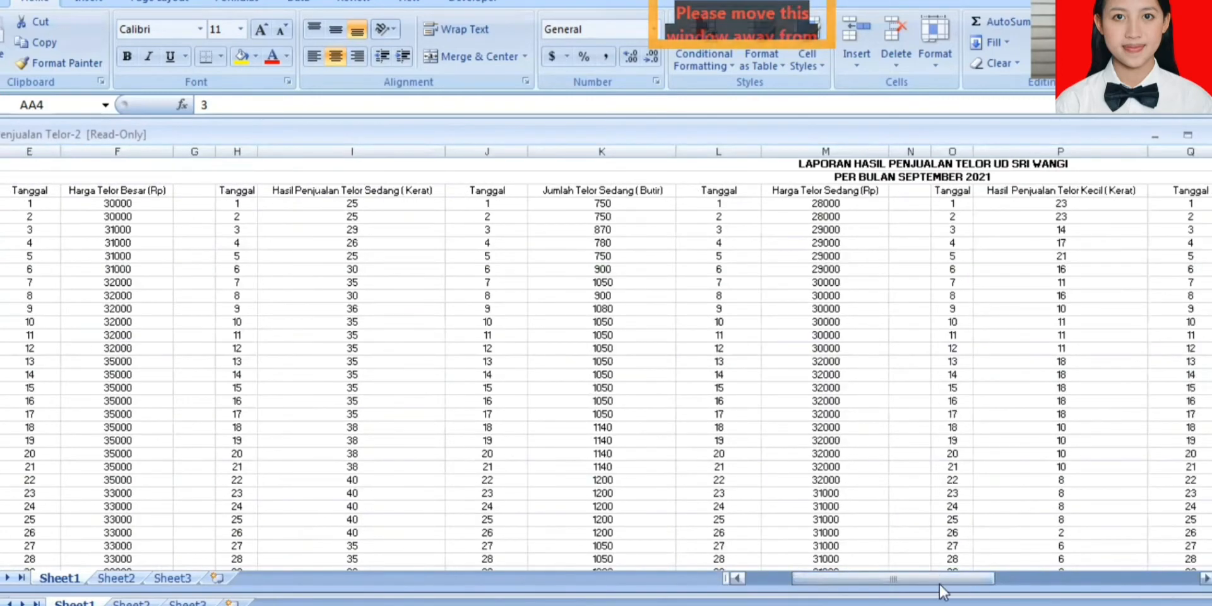
{"action": "left_click_drag", "start_coordinate": [861, 584], "coordinate": [824, 588]}
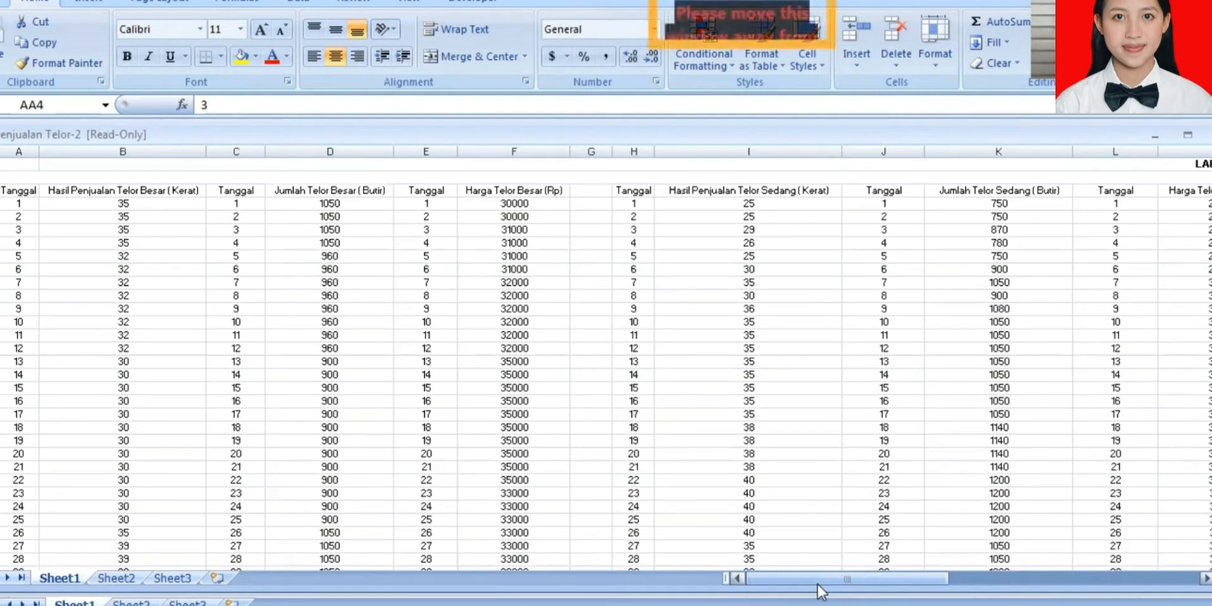
{"action": "left_click_drag", "start_coordinate": [823, 586], "coordinate": [916, 584]}
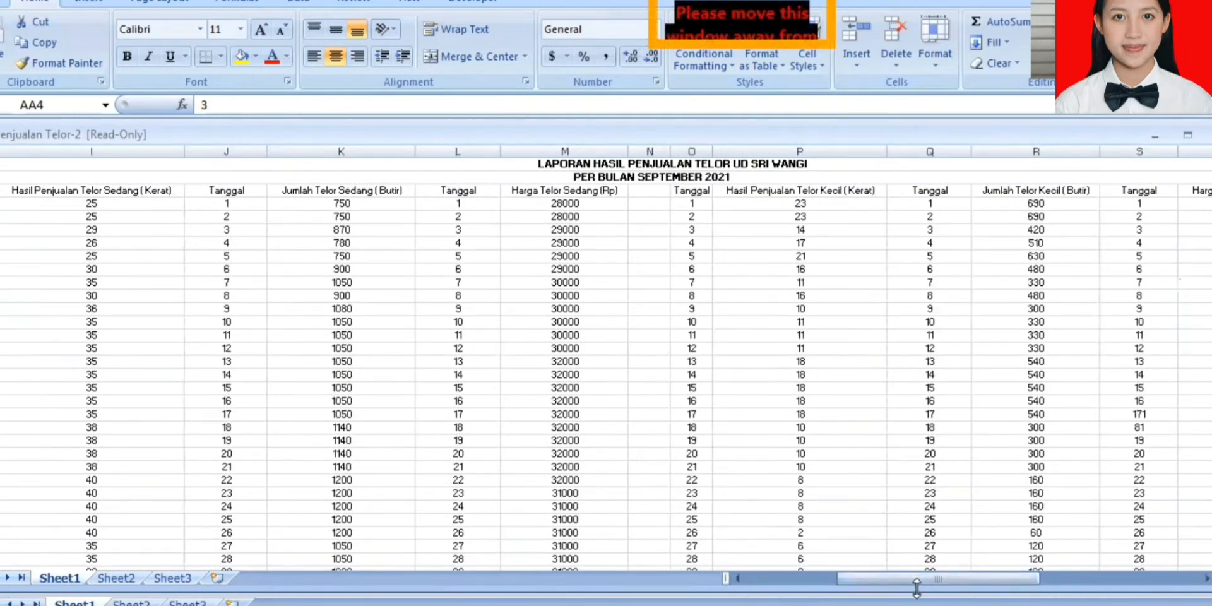
{"action": "left_click_drag", "start_coordinate": [920, 587], "coordinate": [820, 590]}
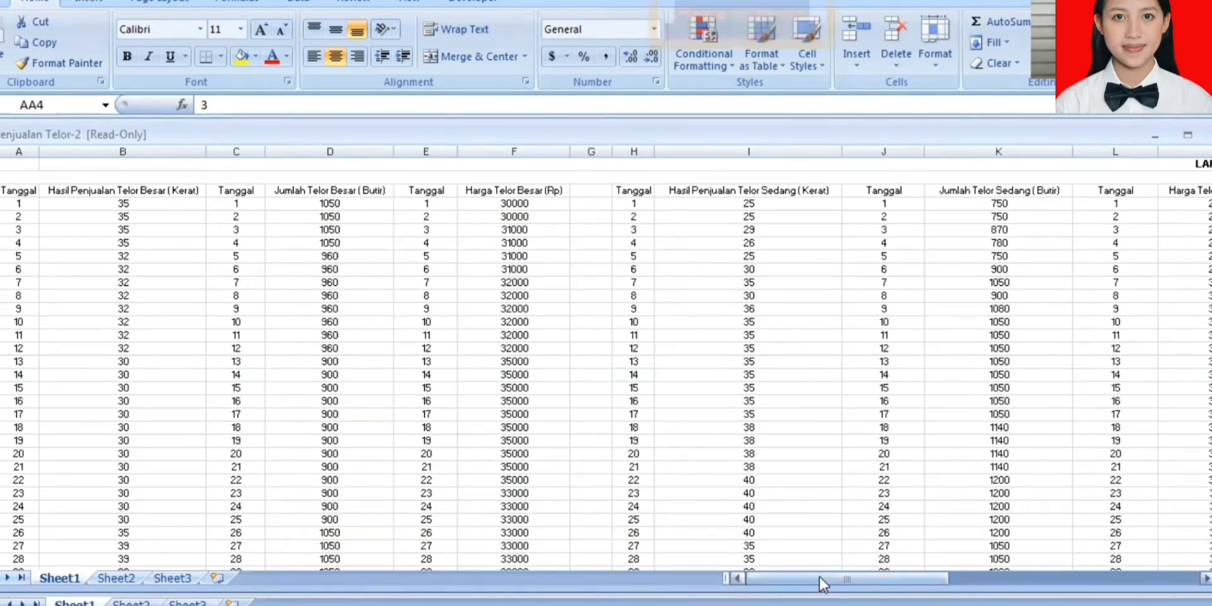
{"action": "left_click_drag", "start_coordinate": [817, 579], "coordinate": [858, 586]}
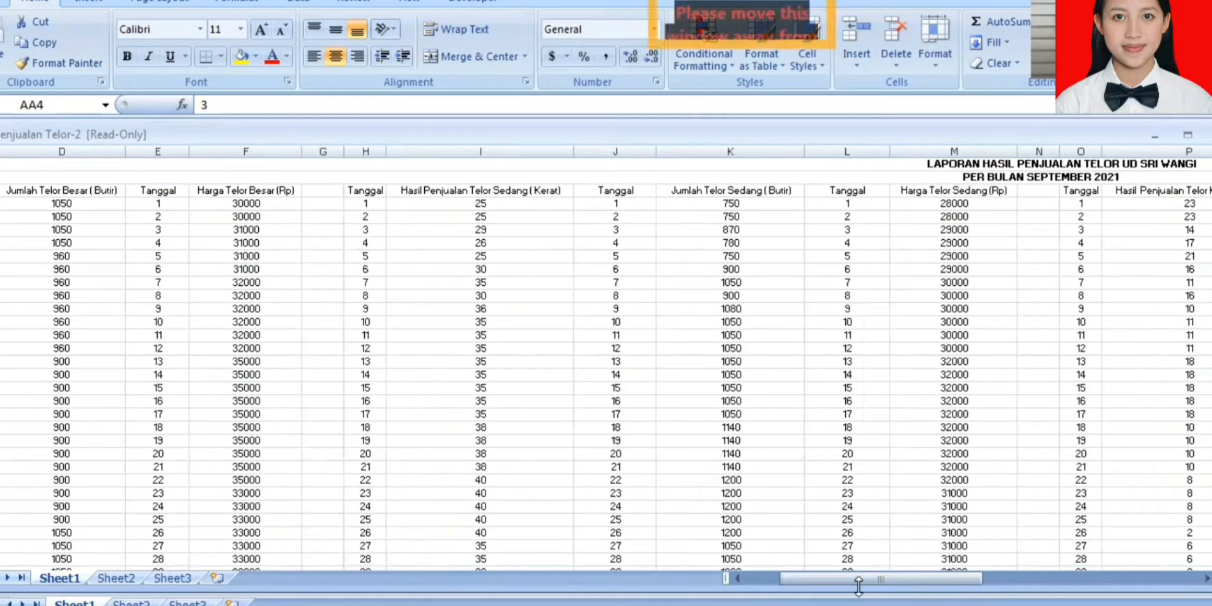
{"action": "left_click_drag", "start_coordinate": [858, 585], "coordinate": [958, 575]}
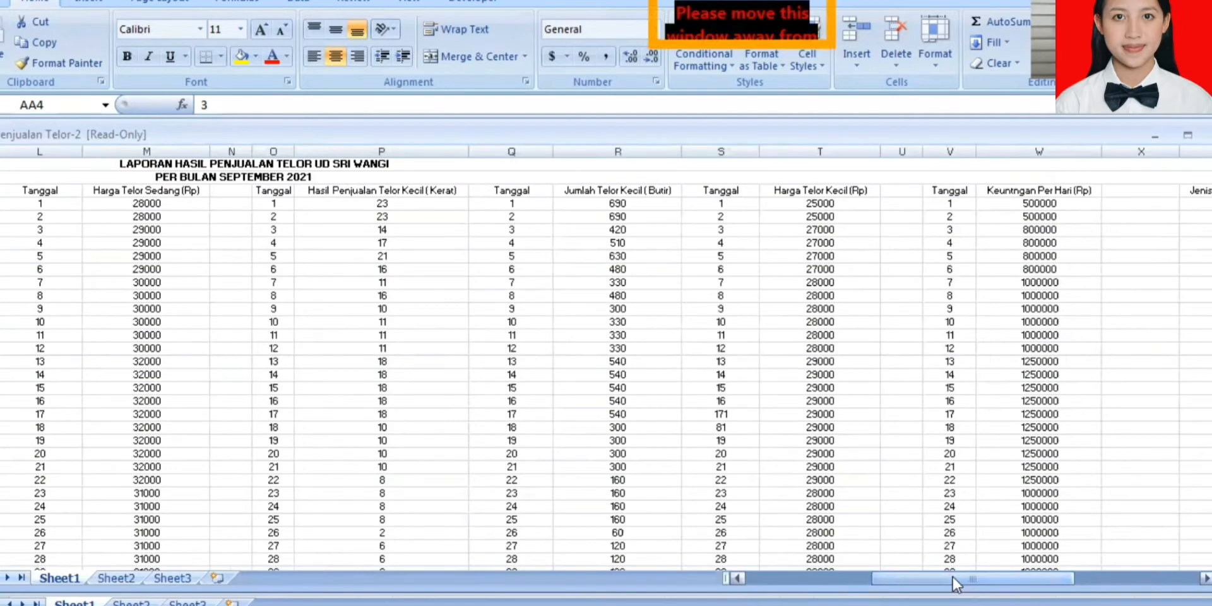
{"action": "mouse_move", "coordinate": [942, 574]}
{"action": "left_mouse_down"}
{"action": "mouse_move", "coordinate": [926, 577]}
{"action": "mouse_move", "coordinate": [962, 576]}
{"action": "left_mouse_up"}
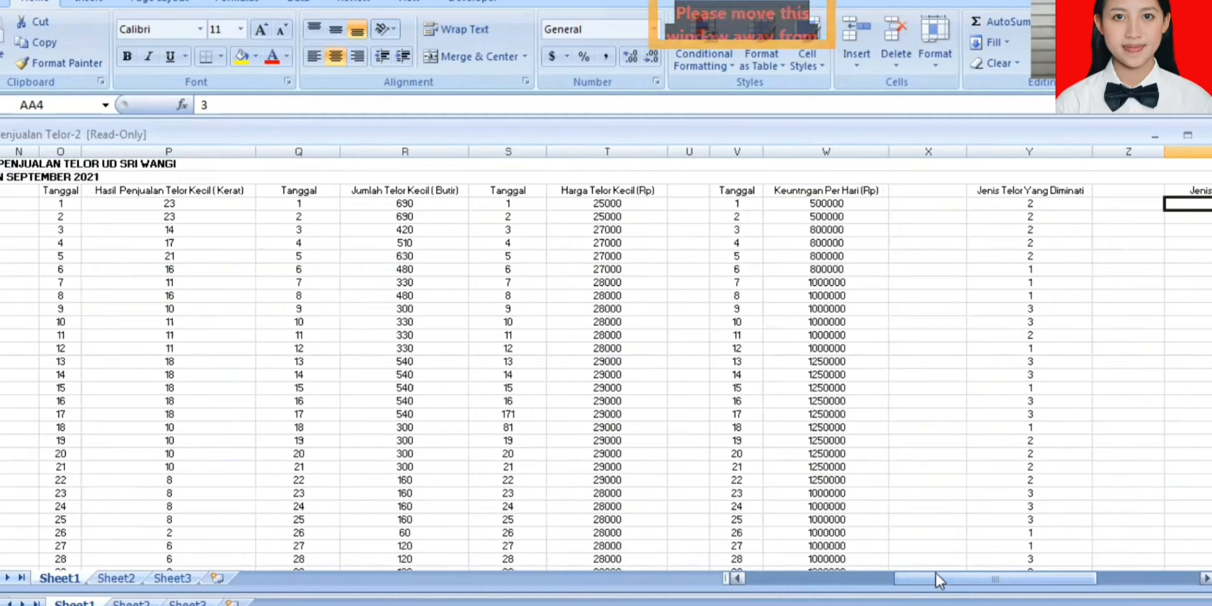
{"action": "left_click_drag", "start_coordinate": [935, 573], "coordinate": [945, 573]}
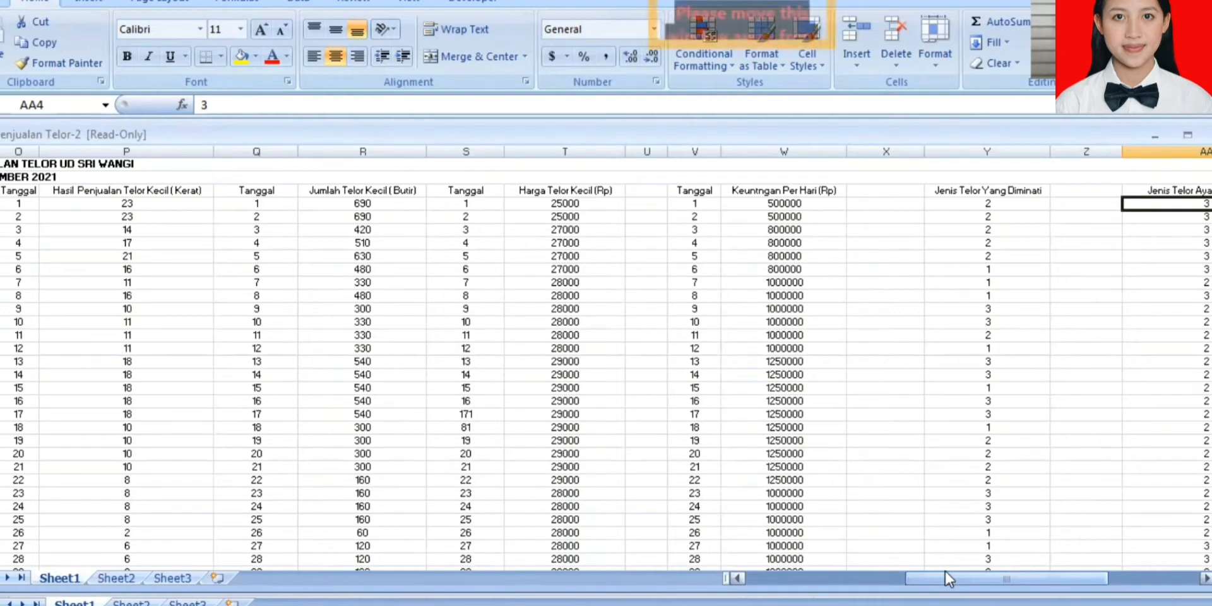
{"action": "left_click_drag", "start_coordinate": [945, 572], "coordinate": [960, 573]}
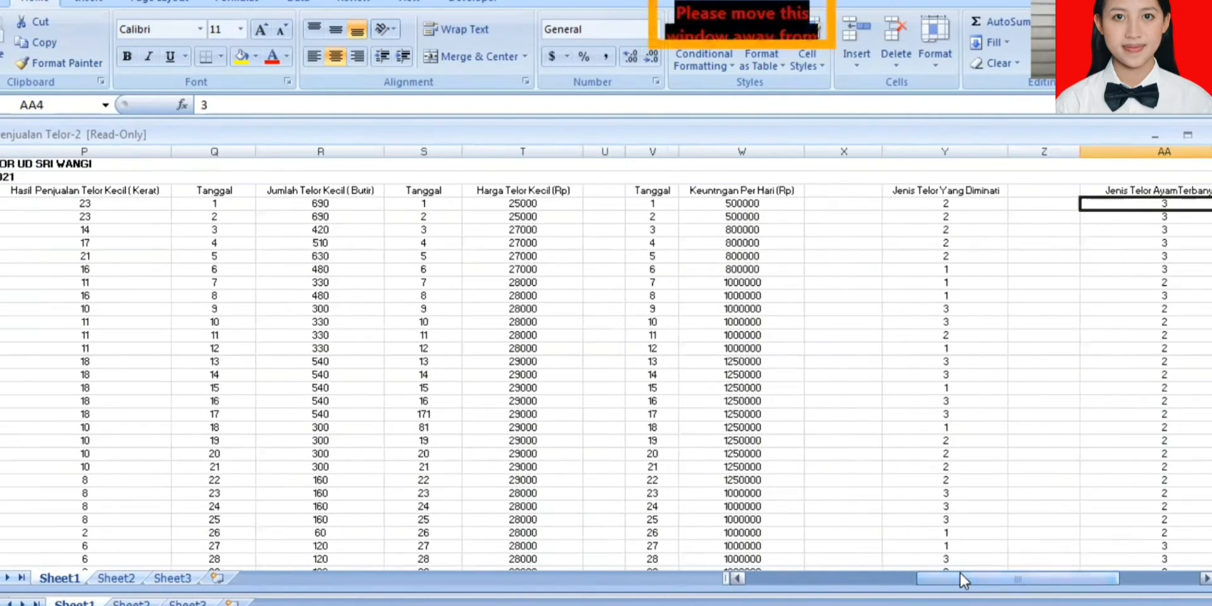
{"action": "mouse_move", "coordinate": [959, 574]}
{"action": "left_mouse_down"}
{"action": "mouse_move", "coordinate": [945, 575]}
{"action": "mouse_move", "coordinate": [963, 573]}
{"action": "left_mouse_up"}
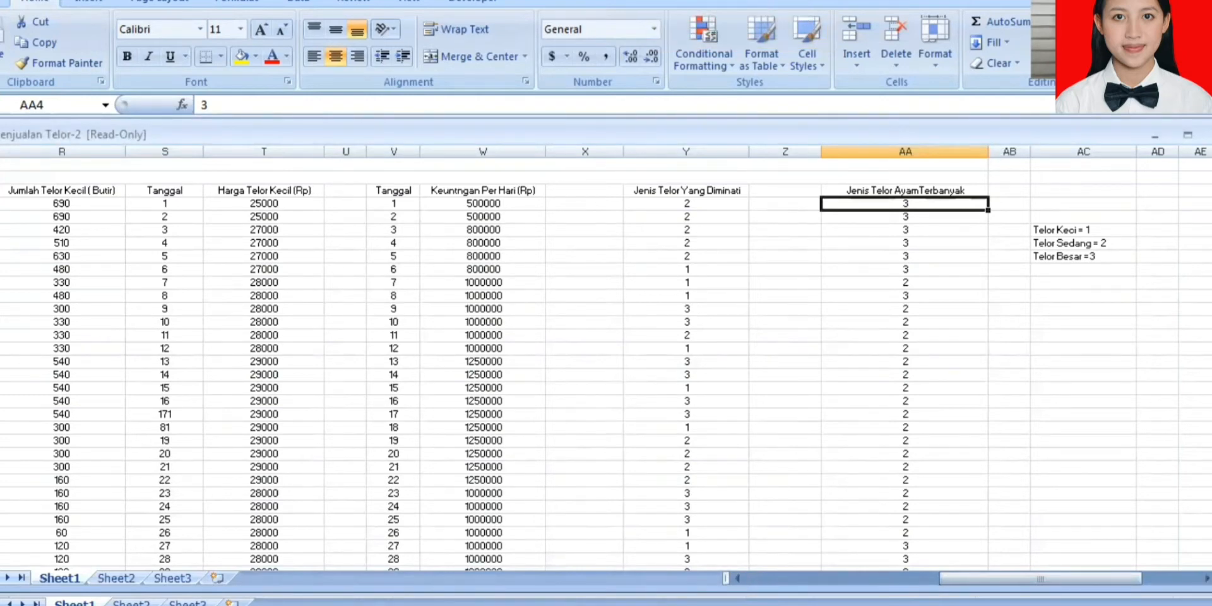
- Examine the summary statistics, egg type pie charts and sales bar charts below the data table
{"action": "scroll", "coordinate": [605, 354], "scroll_direction": "down", "scroll_amount": 5}
{"action": "scroll", "coordinate": [606, 353], "scroll_direction": "down", "scroll_amount": 9}
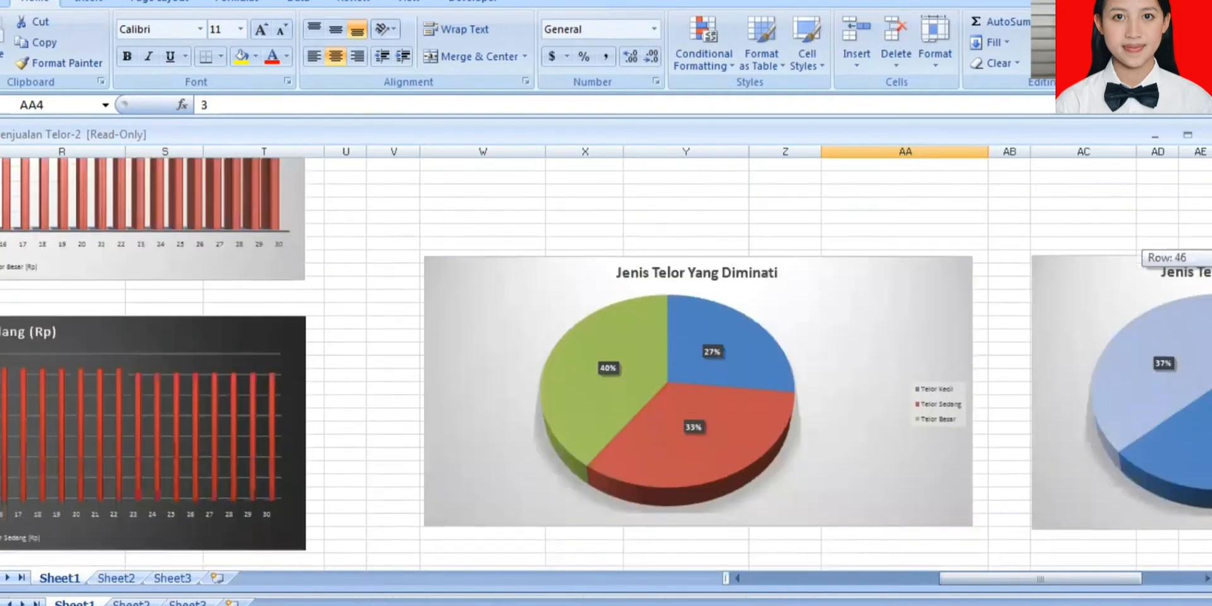
{"action": "scroll", "coordinate": [1121, 472], "scroll_direction": "up", "scroll_amount": 5}
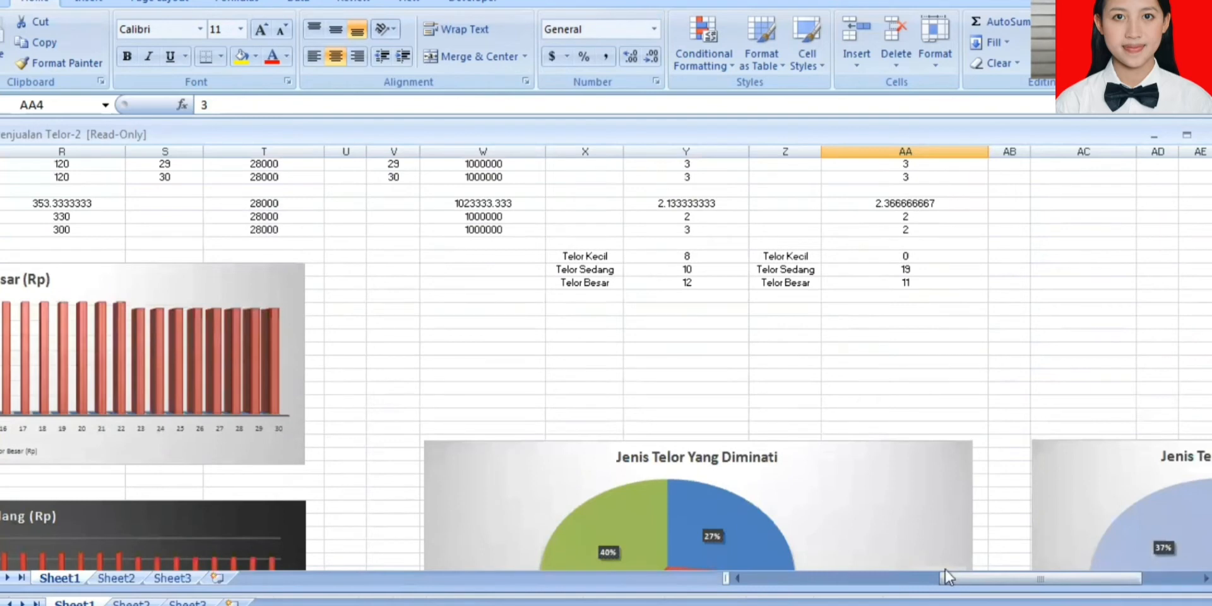
{"action": "left_click_drag", "start_coordinate": [946, 578], "coordinate": [722, 600]}
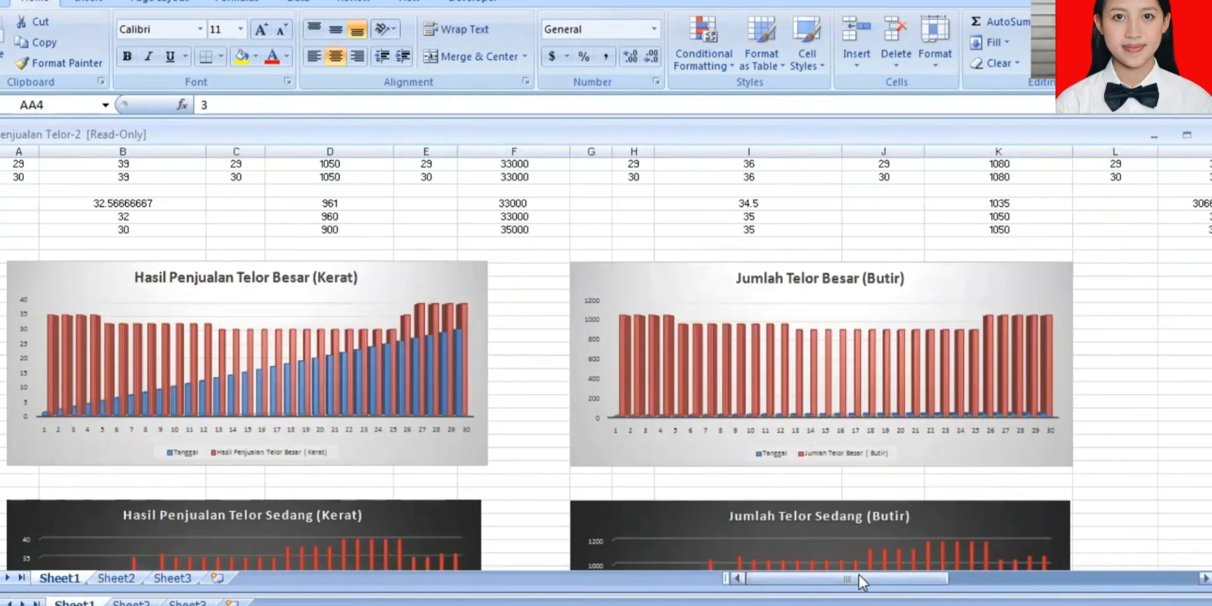
{"action": "left_click_drag", "start_coordinate": [858, 573], "coordinate": [891, 574]}
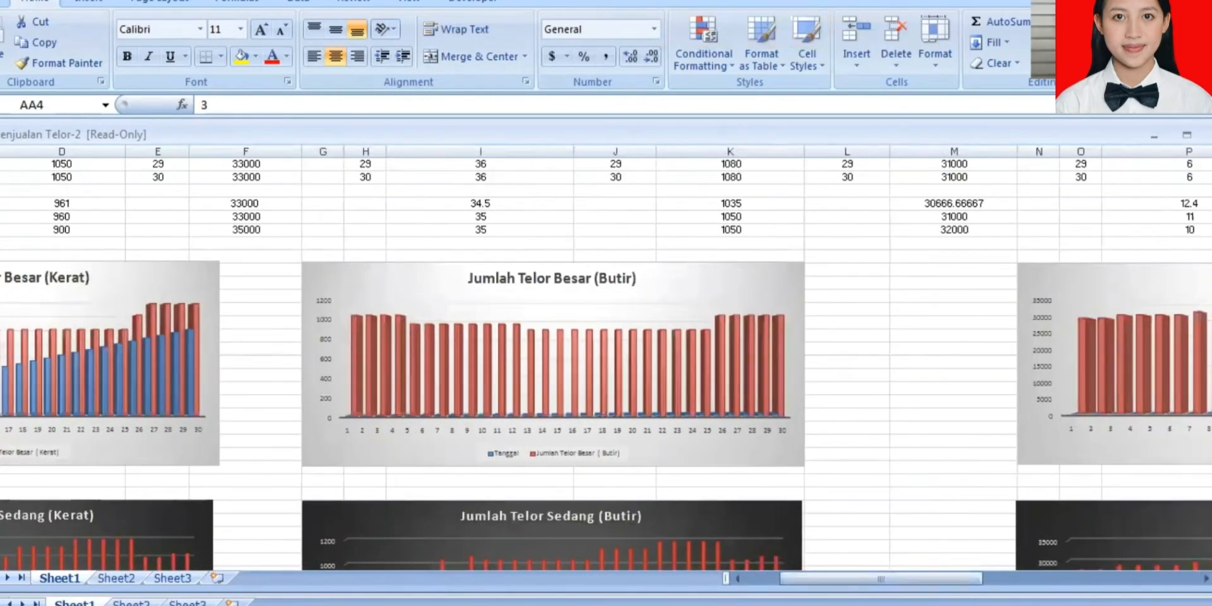
{"action": "left_click_drag", "start_coordinate": [1210, 303], "coordinate": [1210, 350]}
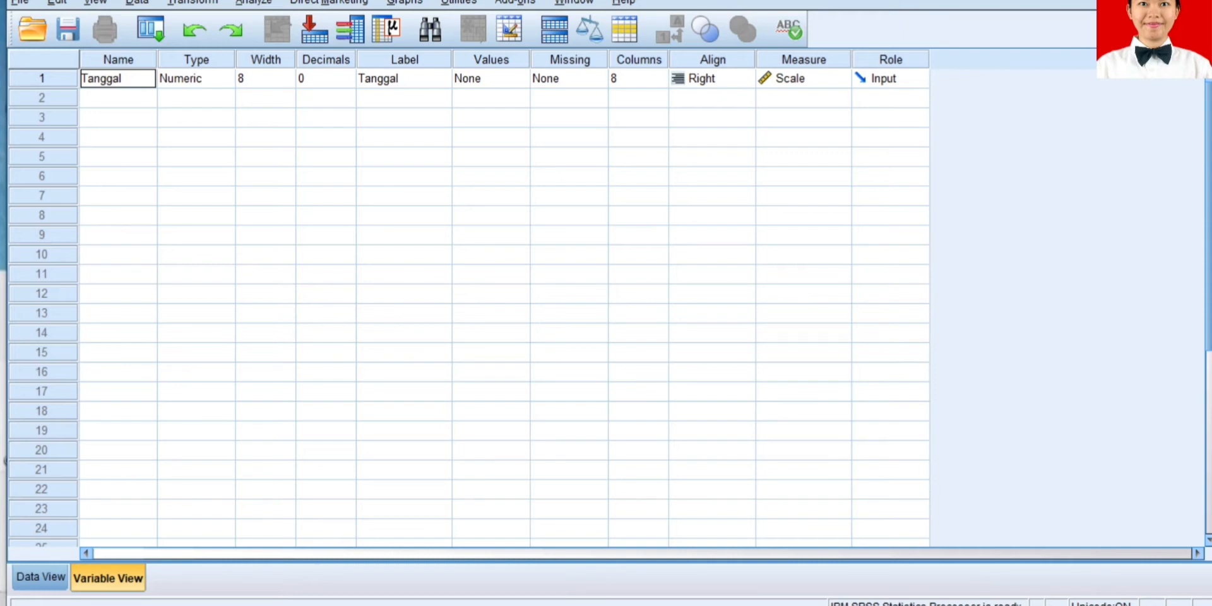
- In SPSS, paste the copied data into the Tanggal column and display value labels instead of numeric codes in the data view
{"action": "left_click", "coordinate": [840, 78]}
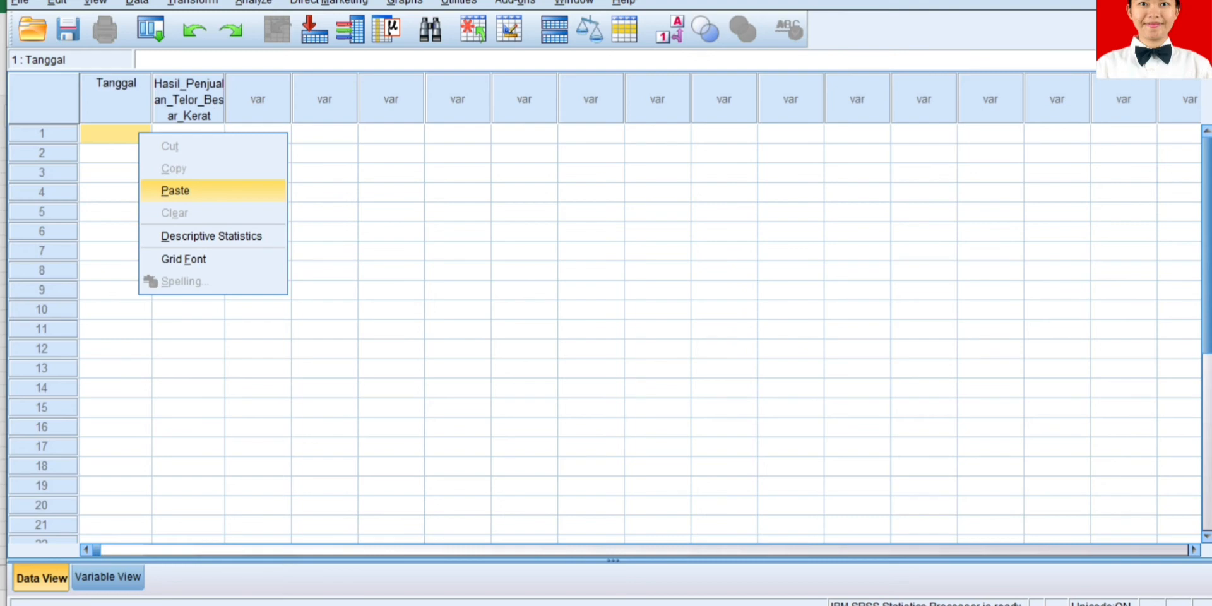
{"action": "left_click", "coordinate": [213, 191]}
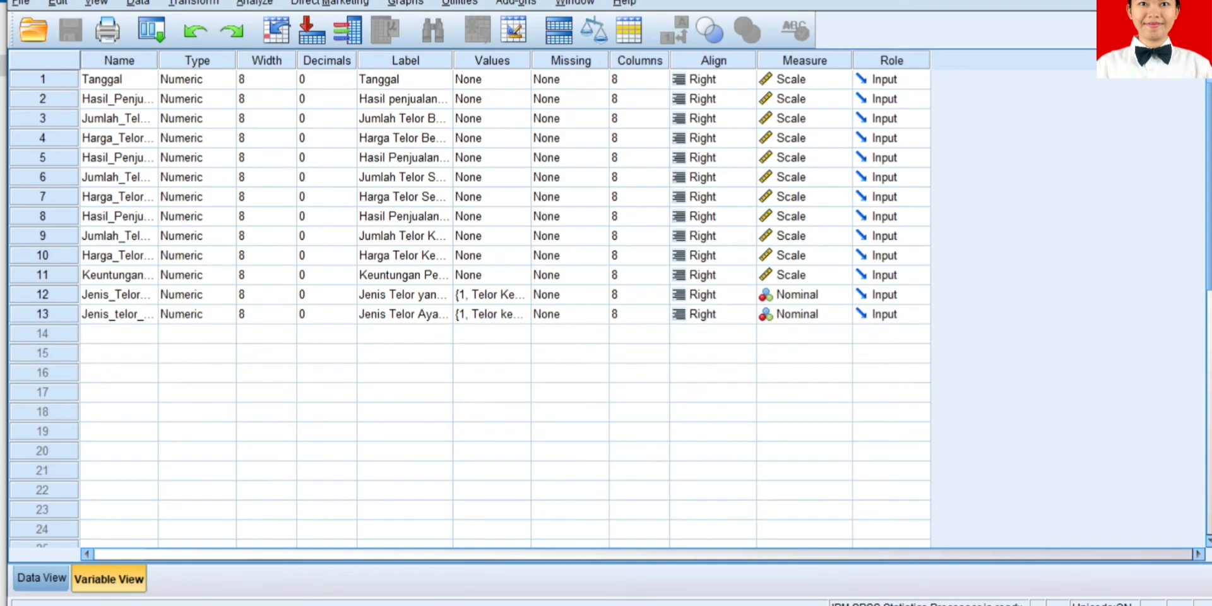
{"action": "key", "text": "ctrl+t"}
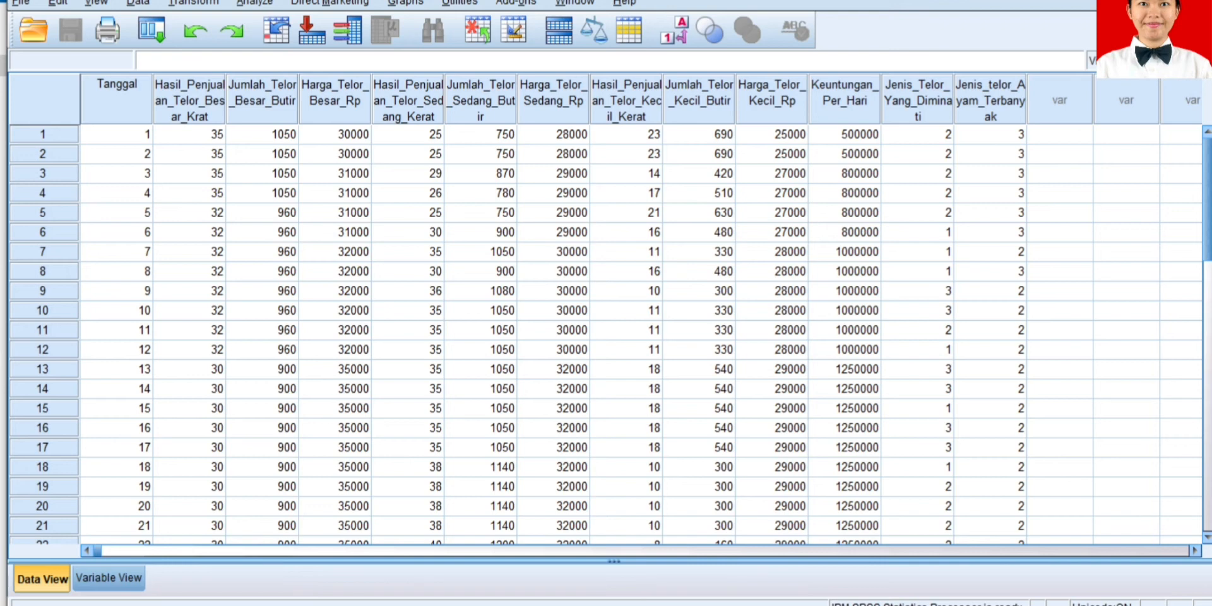
{"action": "left_click", "coordinate": [675, 30]}
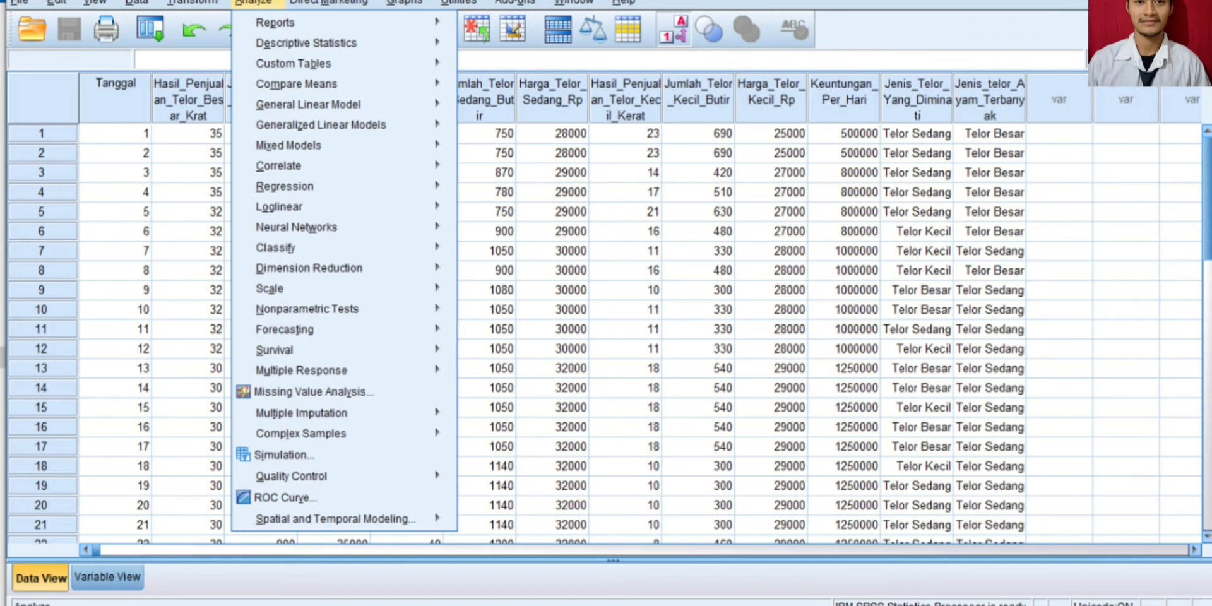
- Set up a Frequencies analysis for Hasil Penjualan Telor Besar and open its statistics options
{"action": "mouse_move", "coordinate": [306, 43]}
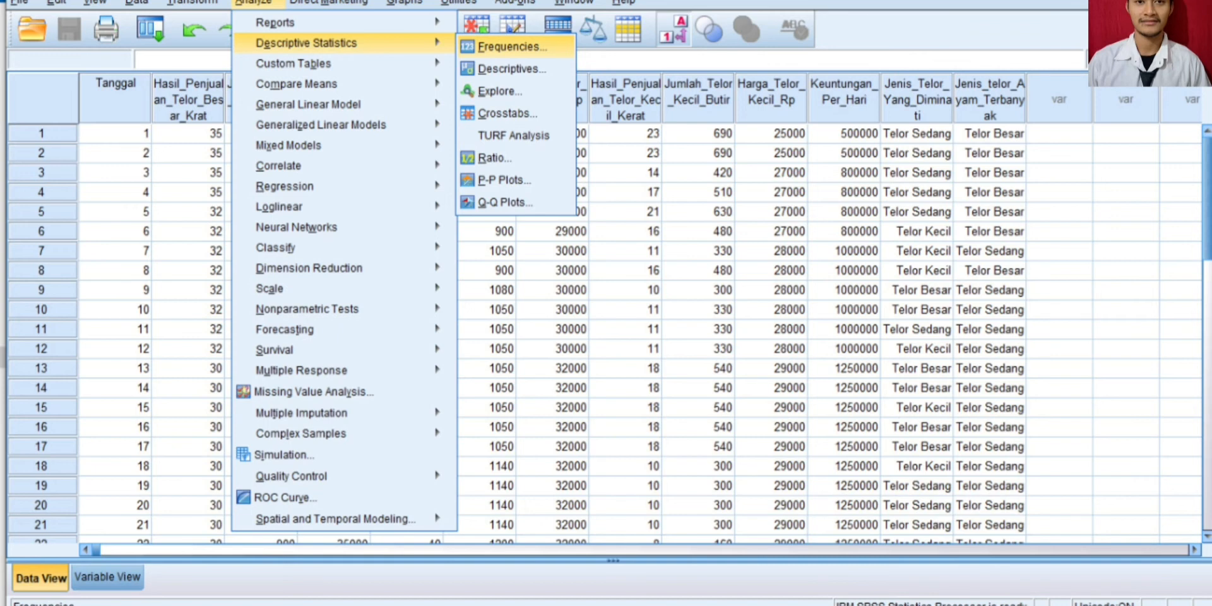
{"action": "left_click", "coordinate": [511, 46]}
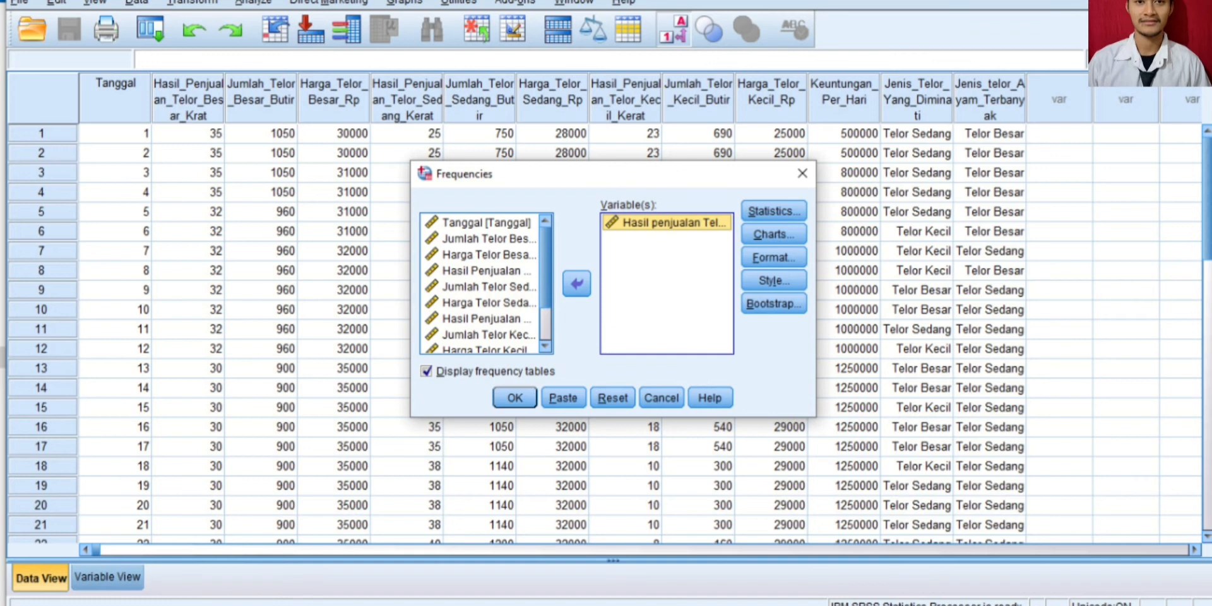
{"action": "left_click", "coordinate": [773, 211]}
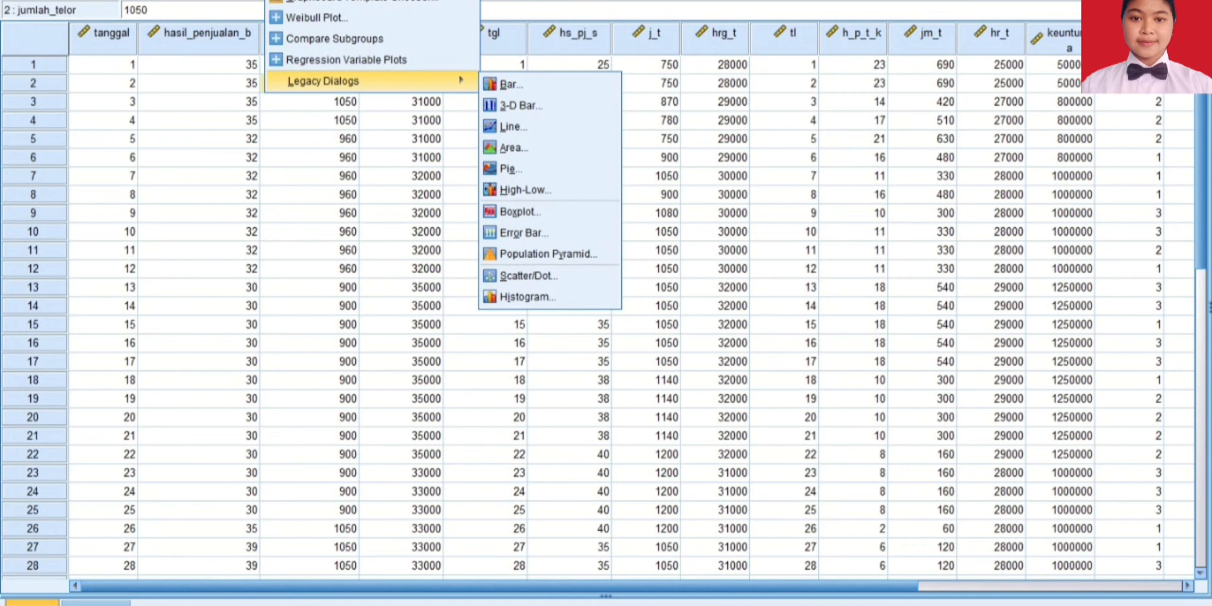
- Define a simple bar chart of individual case values for Hasil Penjualan Telor Besar, labelled by Tanggal, and open its title settings
{"action": "key", "text": "b"}
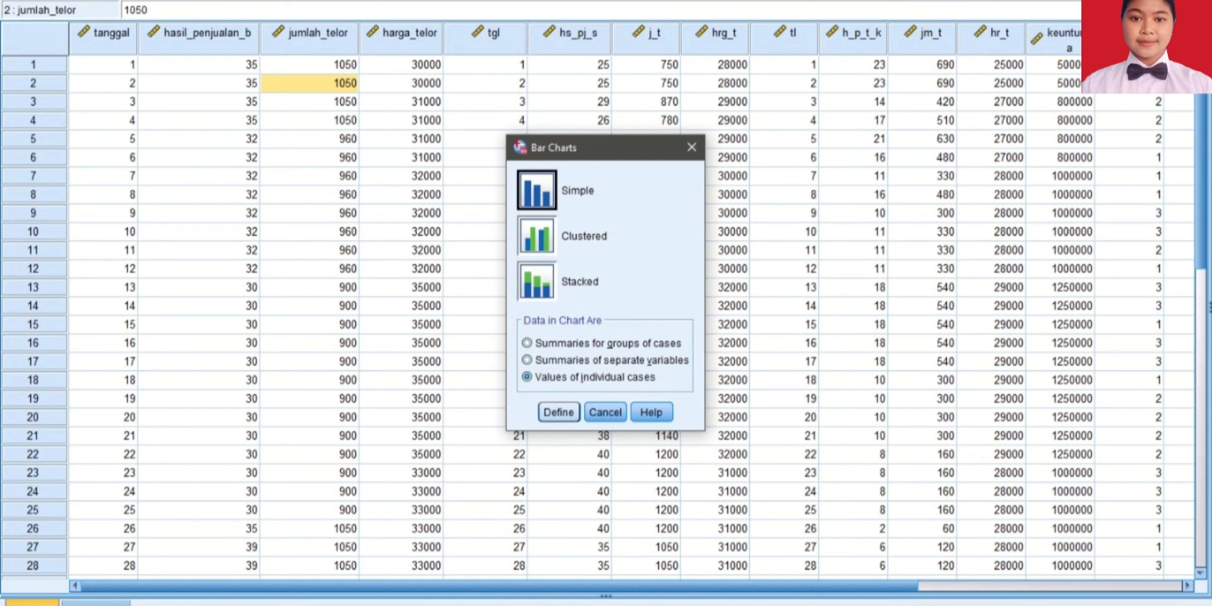
{"action": "key", "text": "Return"}
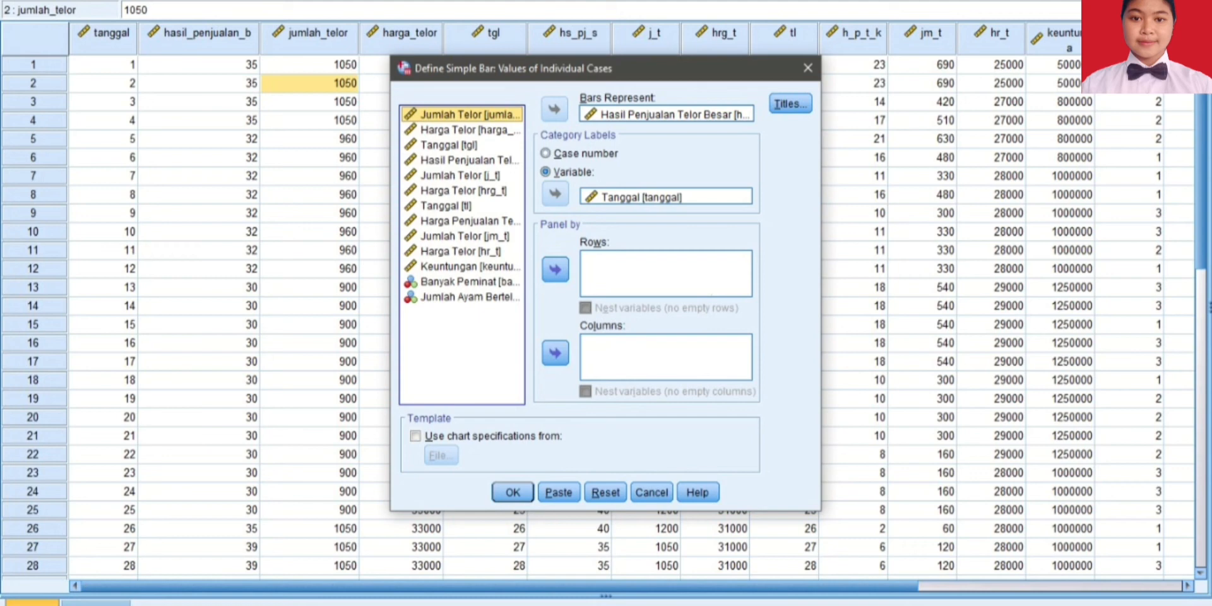
{"action": "key", "text": "alt+t"}
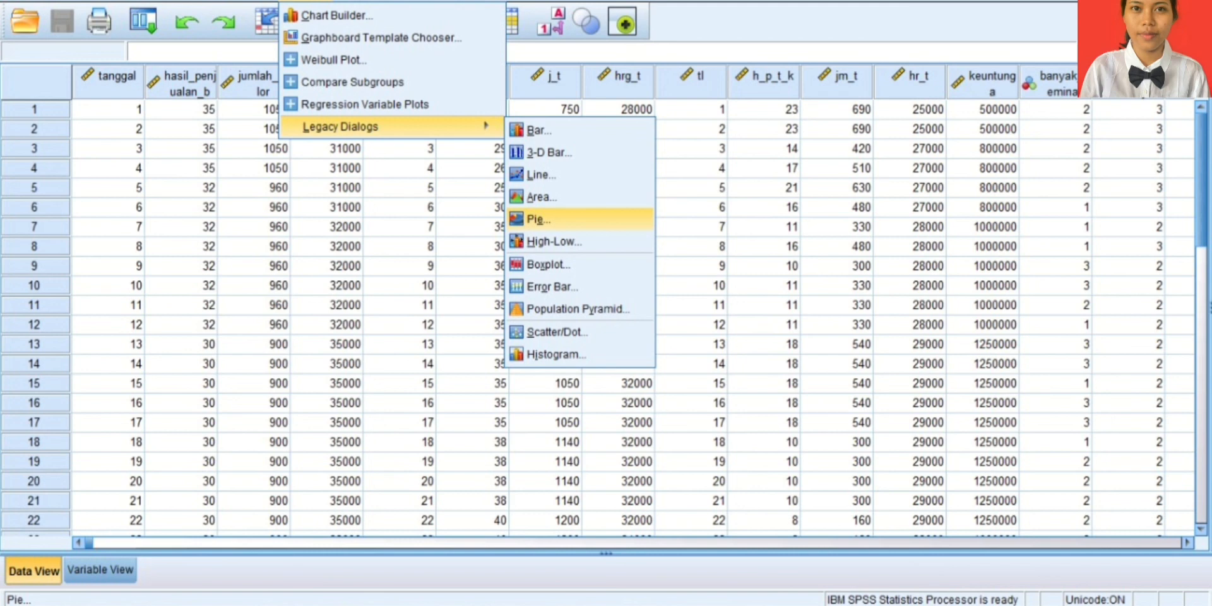
- Create a pie chart showing % of cases sliced by Jumlah Ayam Bertelor Terbanyak, and explode its slices in the Chart Editor
{"action": "key", "text": "Return"}
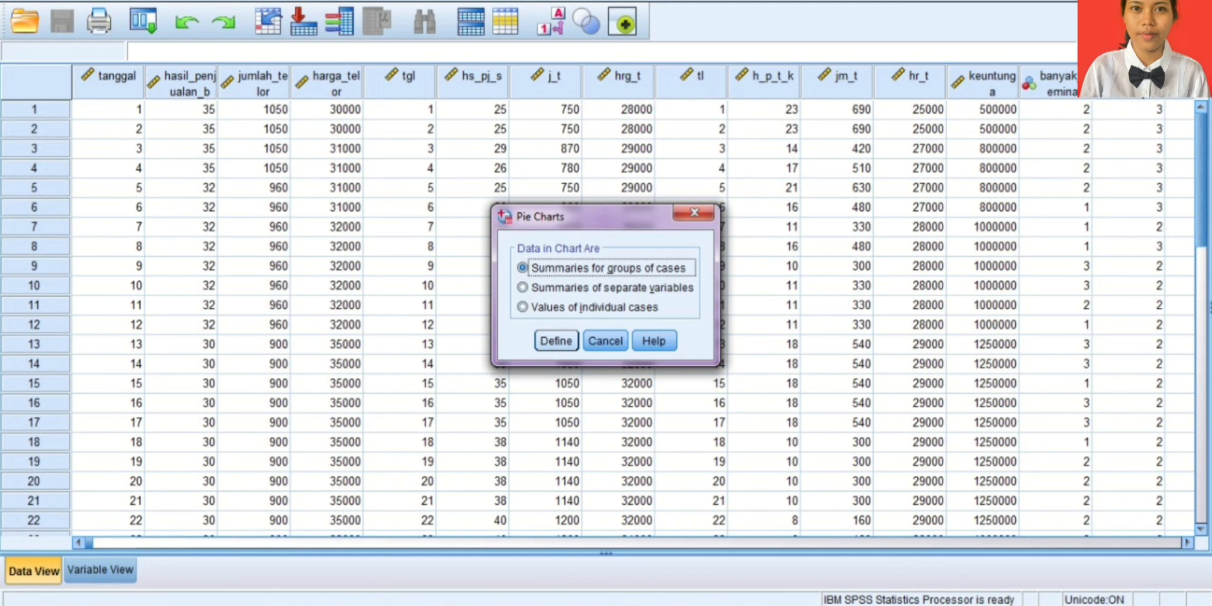
{"action": "key", "text": "Return"}
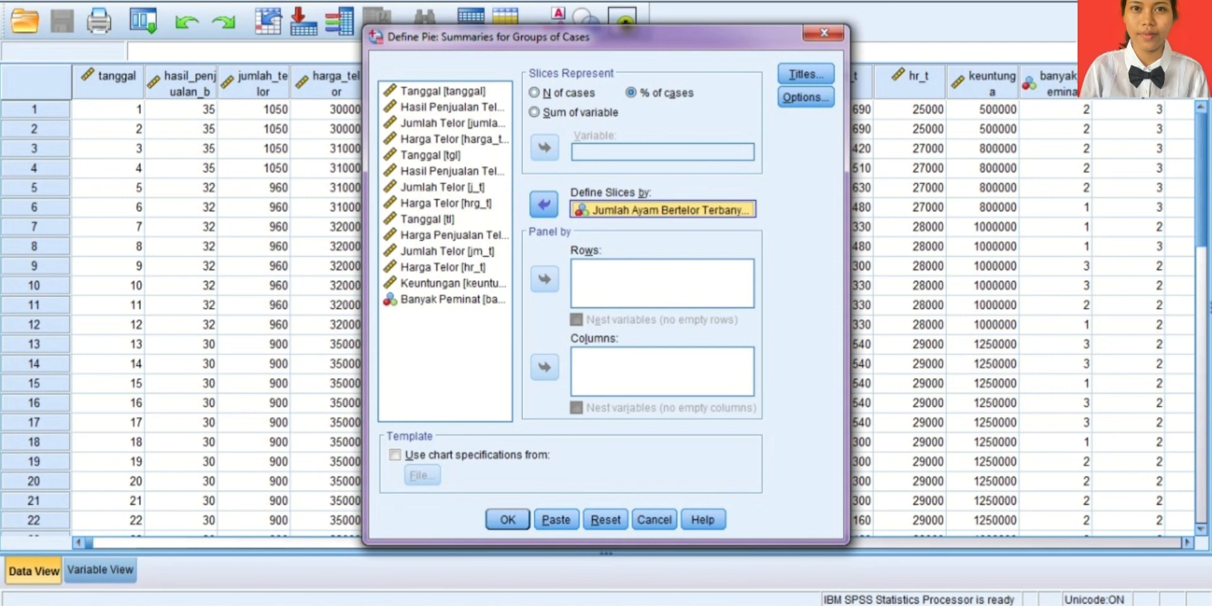
{"action": "key", "text": "alt+t"}
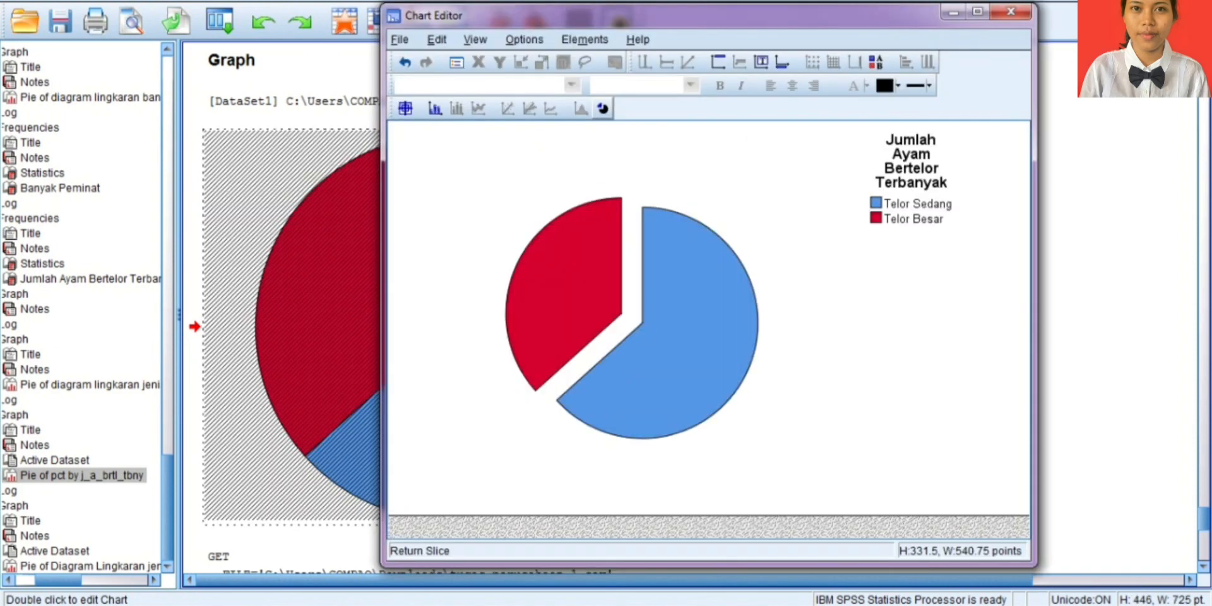
{"action": "key", "text": "alt+F4"}
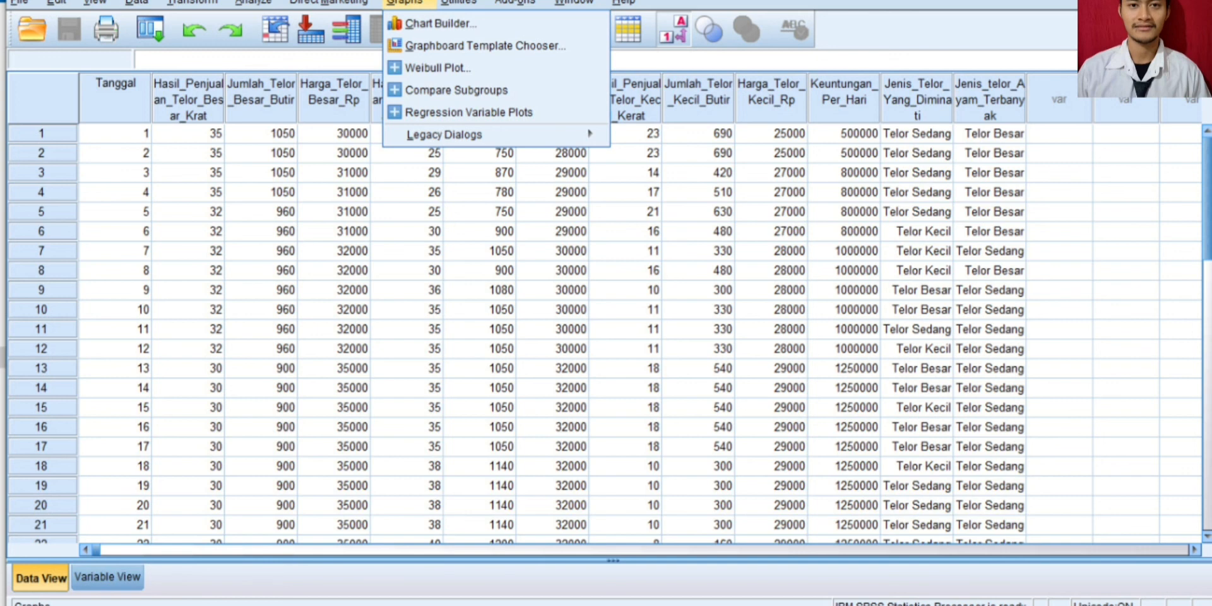
- Define a simple line chart of individual case values for Keuntungan Per Hari by Tanggal, titled "Diagram Line Keuntungan per Hari"
{"action": "mouse_move", "coordinate": [442, 135]}
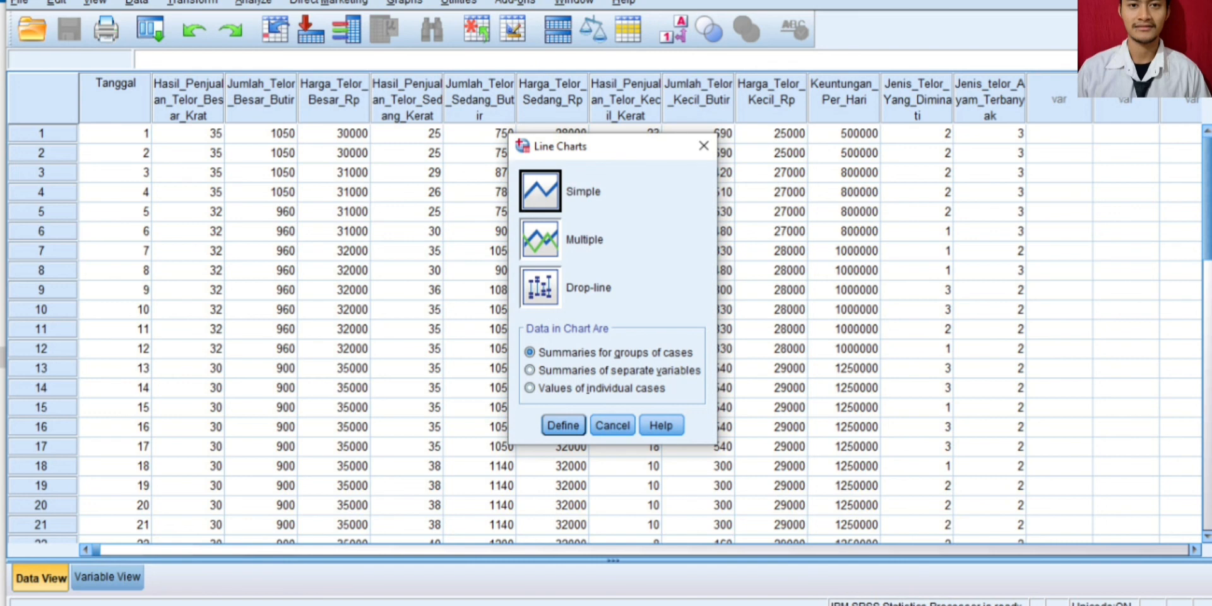
{"action": "left_click", "coordinate": [529, 387]}
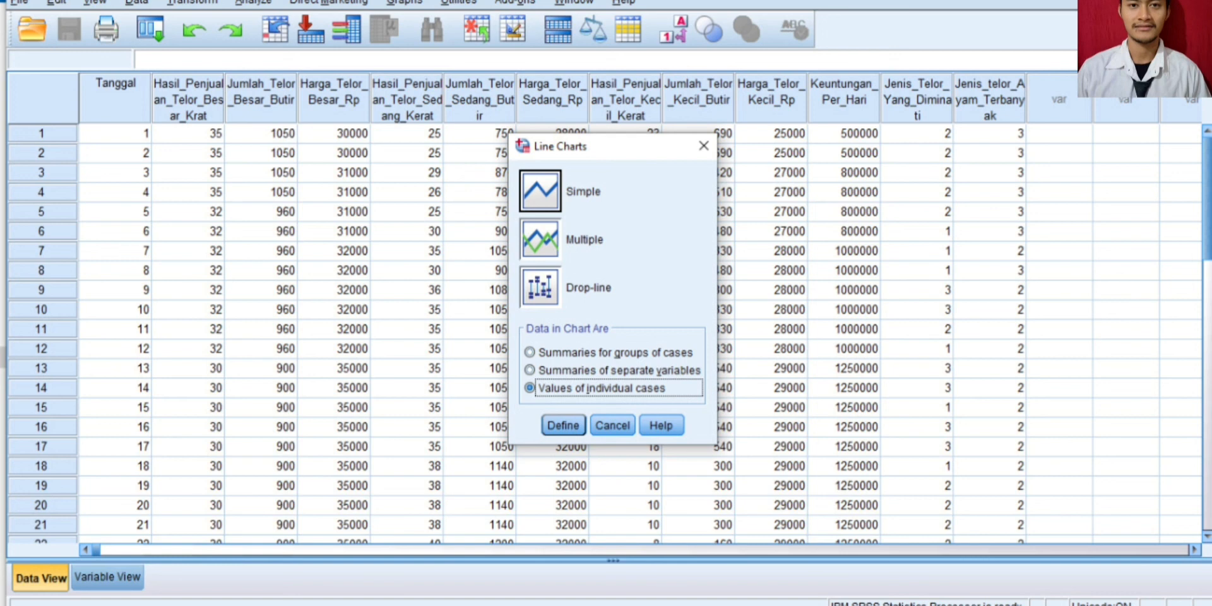
{"action": "left_click", "coordinate": [563, 425]}
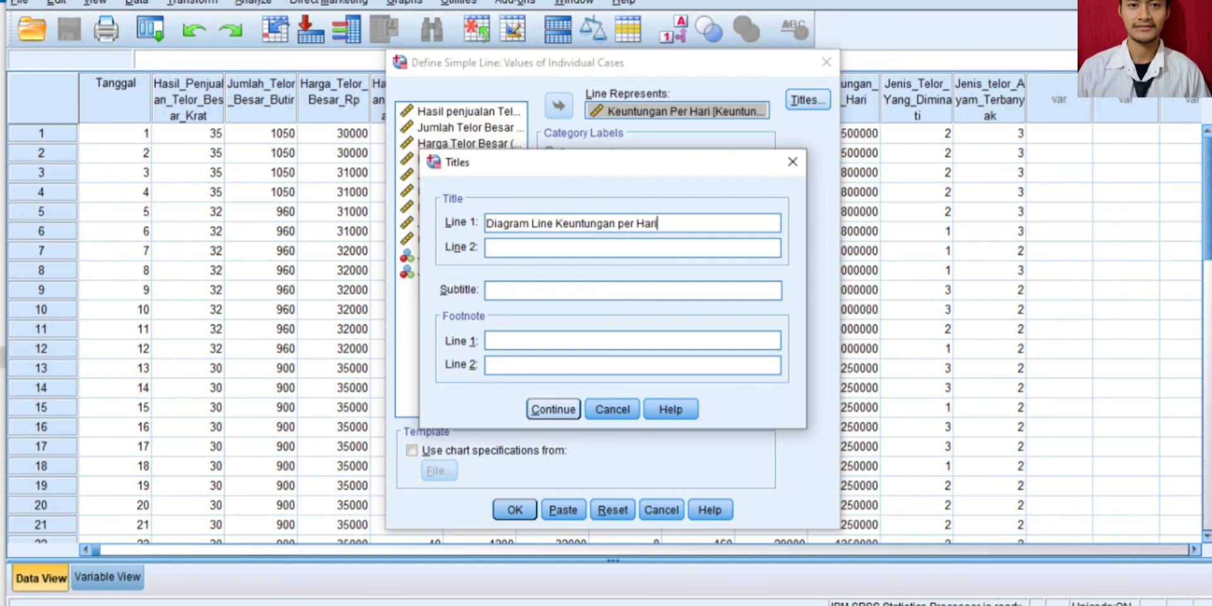
{"action": "key", "text": "Return"}
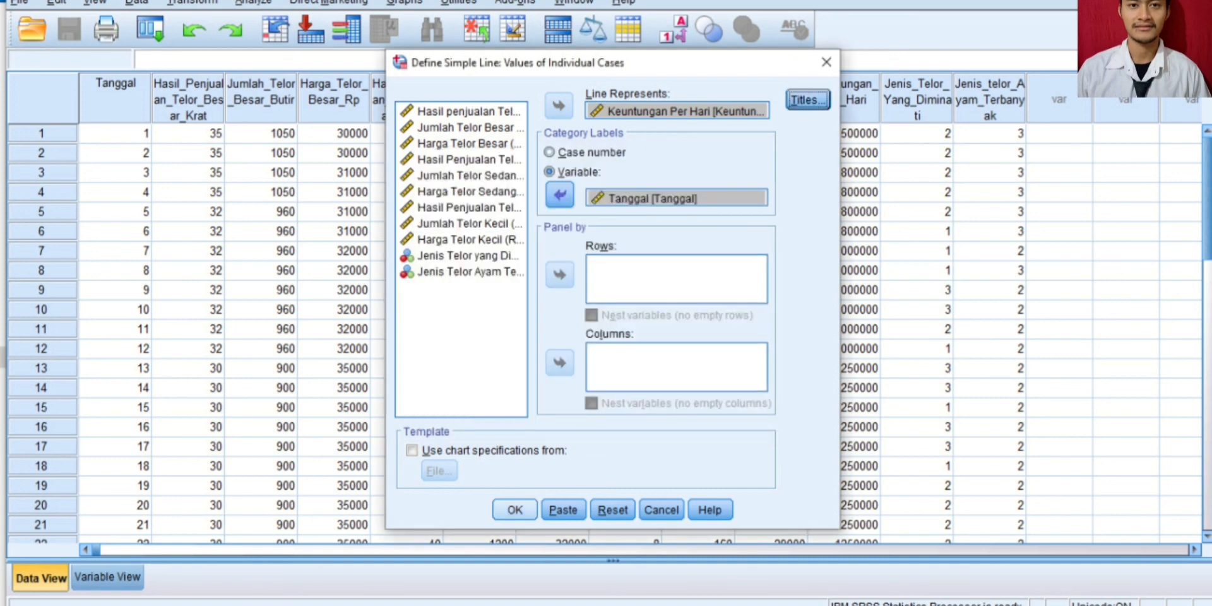